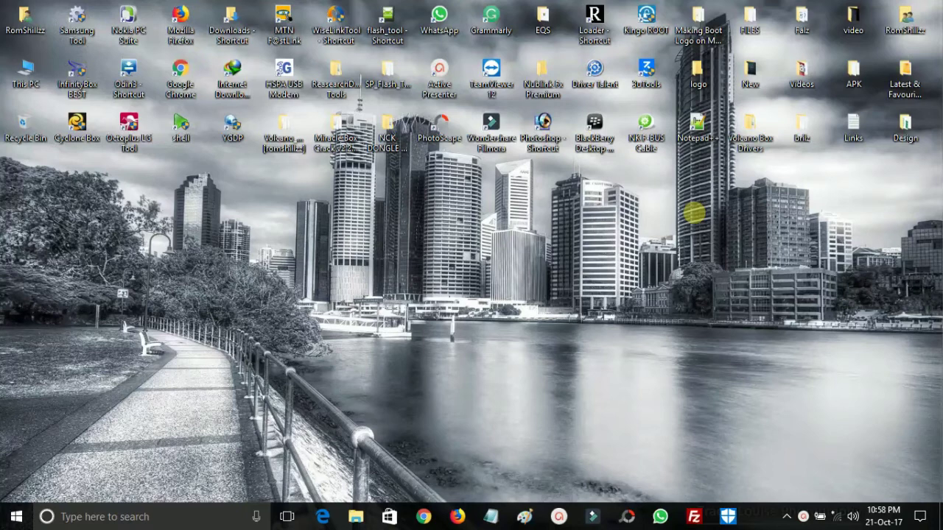
# Locate PL2303_Prolific_DriverInstaller_v1.11.0 in the Driver subfolder of the extracted PL2303 folder inside Volcano Box Drivers, and minimize the window.
pyautogui.doubleClick(761, 149)
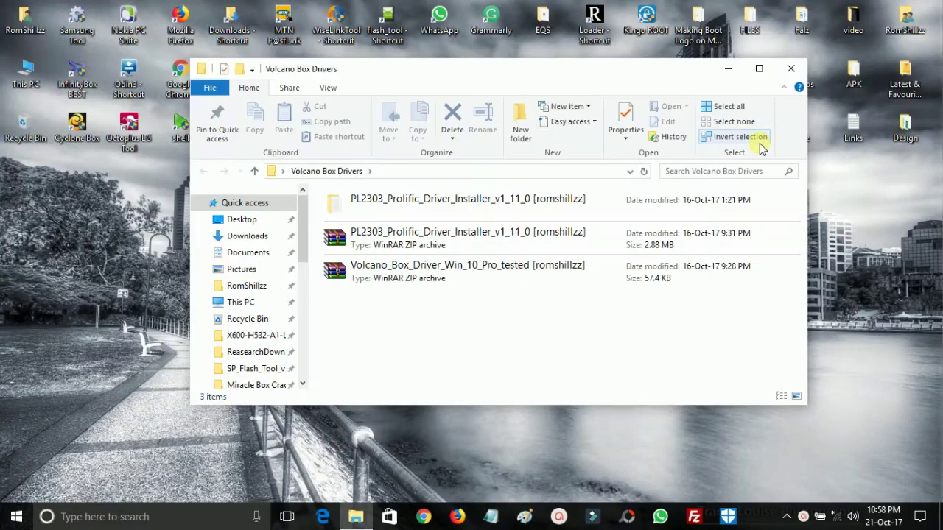
pyautogui.doubleClick(493, 205)
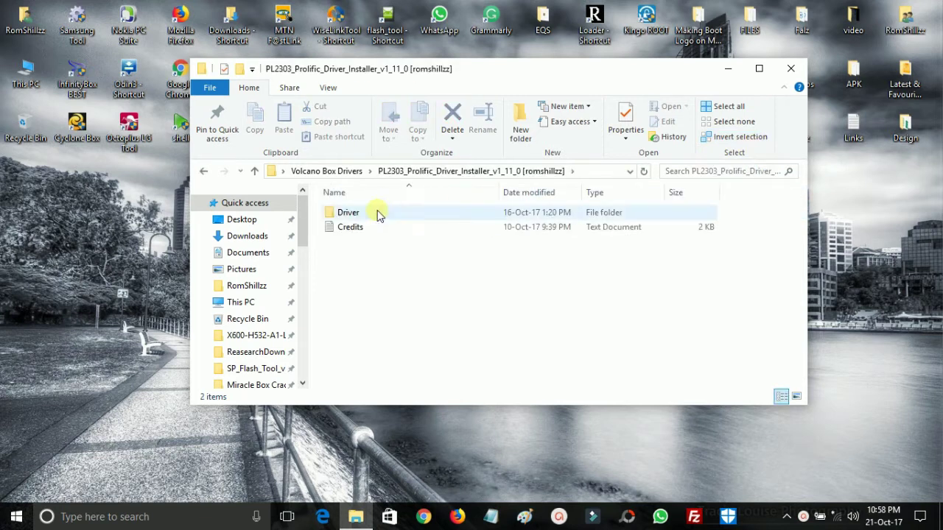
pyautogui.doubleClick(370, 215)
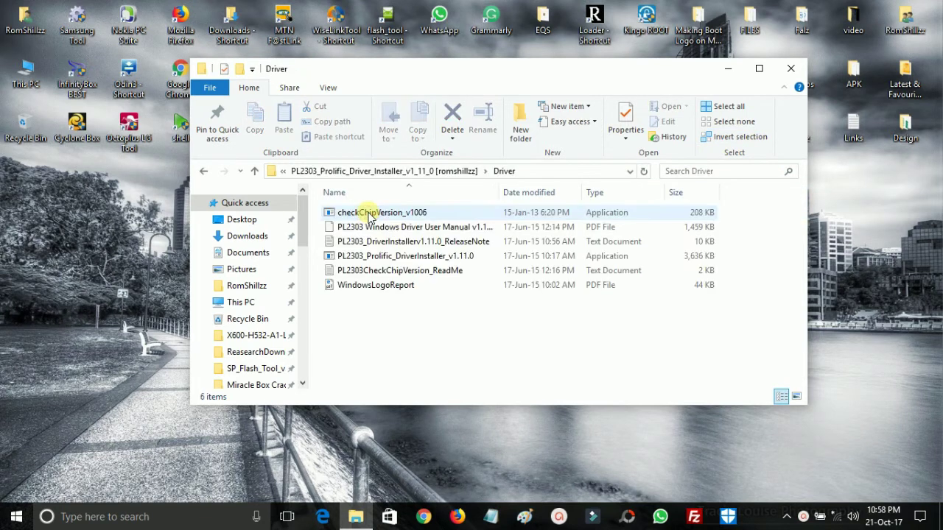
pyautogui.click(424, 257)
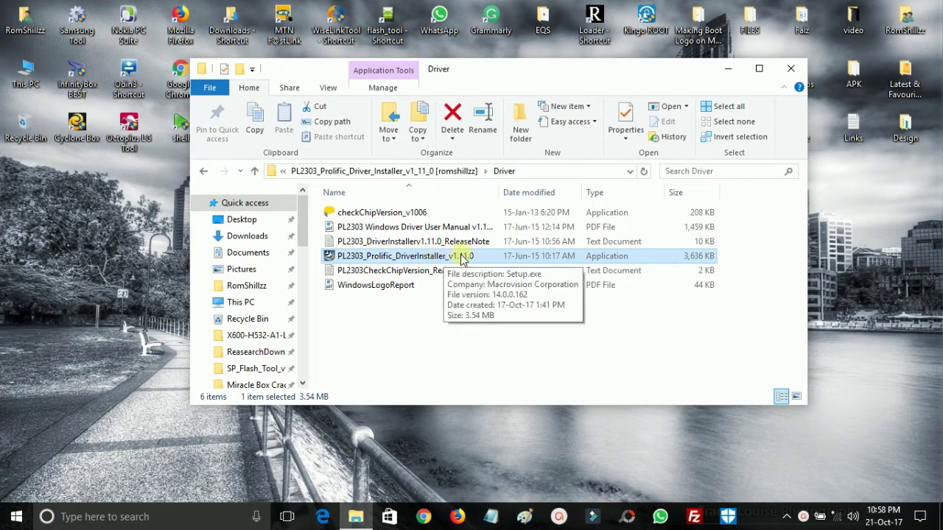
pyautogui.click(727, 69)
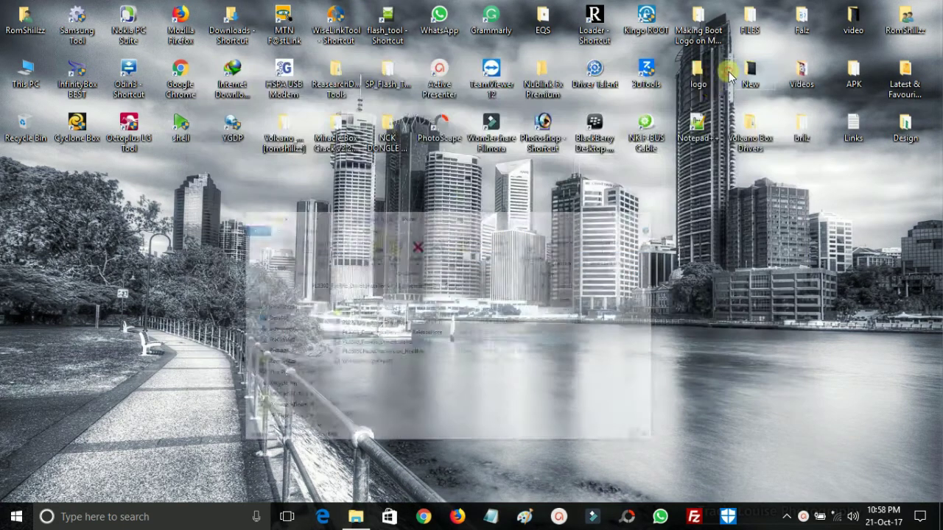
# Try to launch VolcanoTool from the Volcano_Module_v3.1.0 [romshillzz] desktop folder, dismiss its message and close the folder.
pyautogui.doubleClick(284, 140)
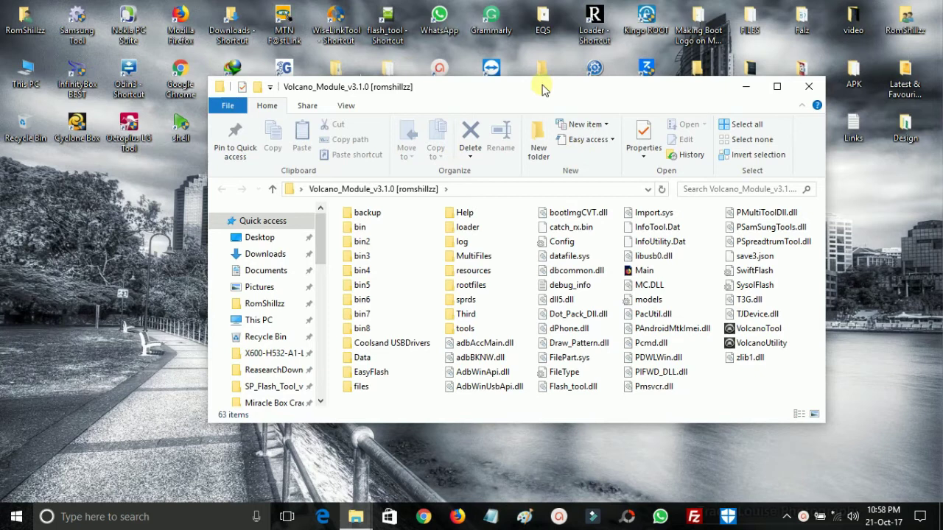
pyautogui.moveTo(541, 89); pyautogui.dragTo(532, 88)
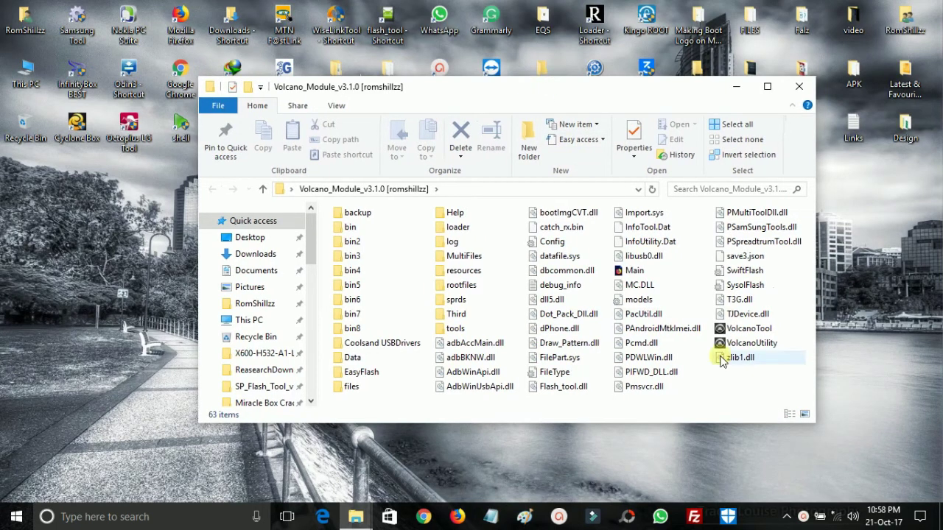
pyautogui.click(753, 331)
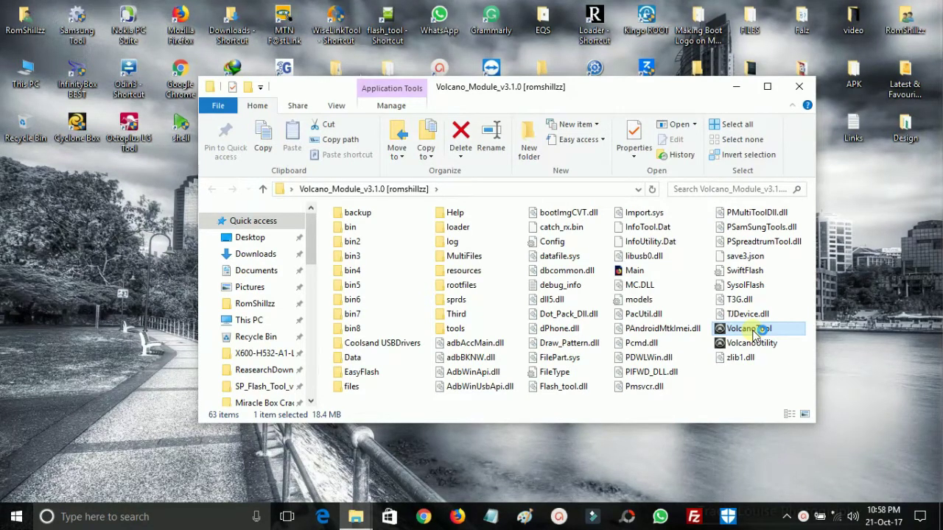
pyautogui.doubleClick(753, 331)
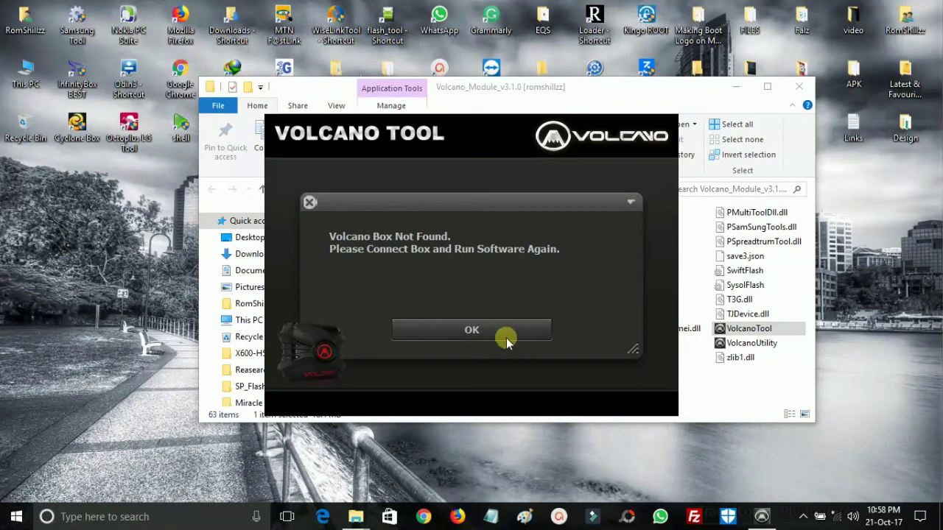
pyautogui.click(472, 330)
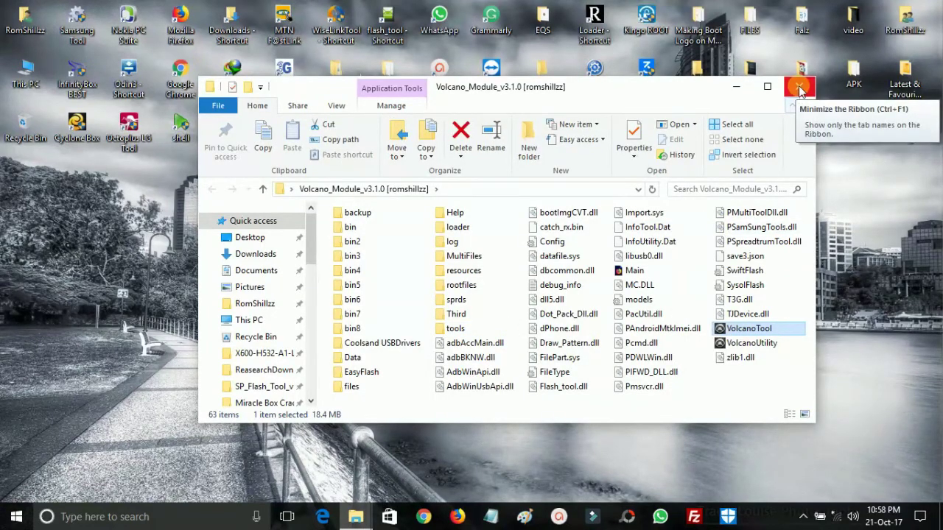
pyautogui.click(801, 88)
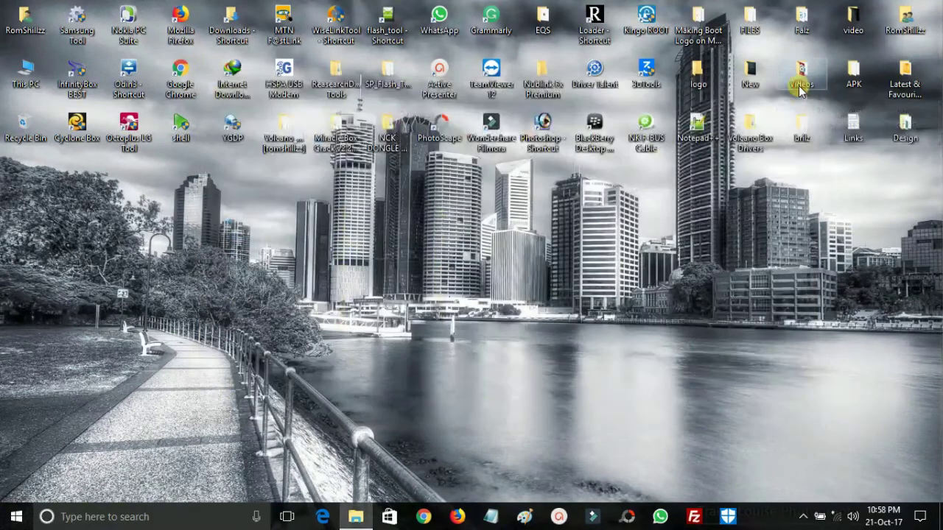
# Extract the folder from the Volcano_Box_Driver_Win_10_Pro_tested [romshillzz] archive into Volcano Box Drivers, and close both windows.
pyautogui.doubleClick(761, 138)
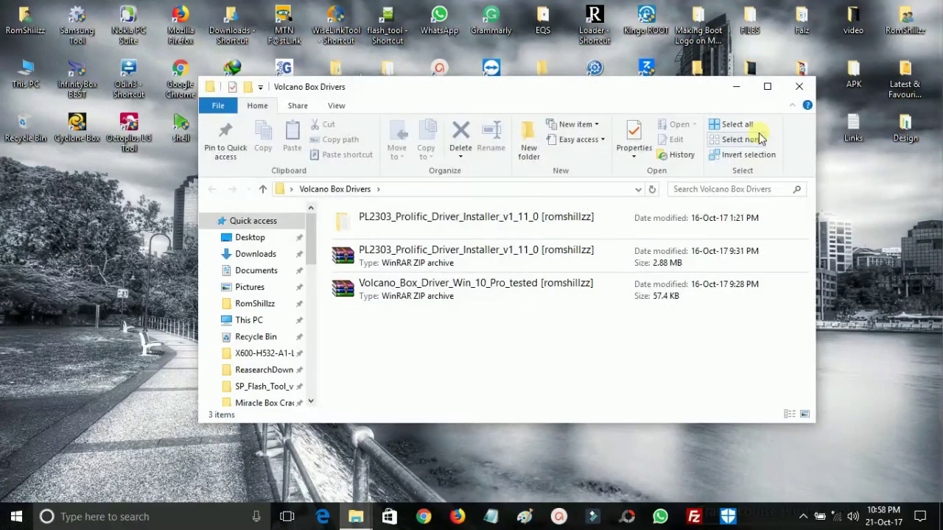
pyautogui.doubleClick(501, 297)
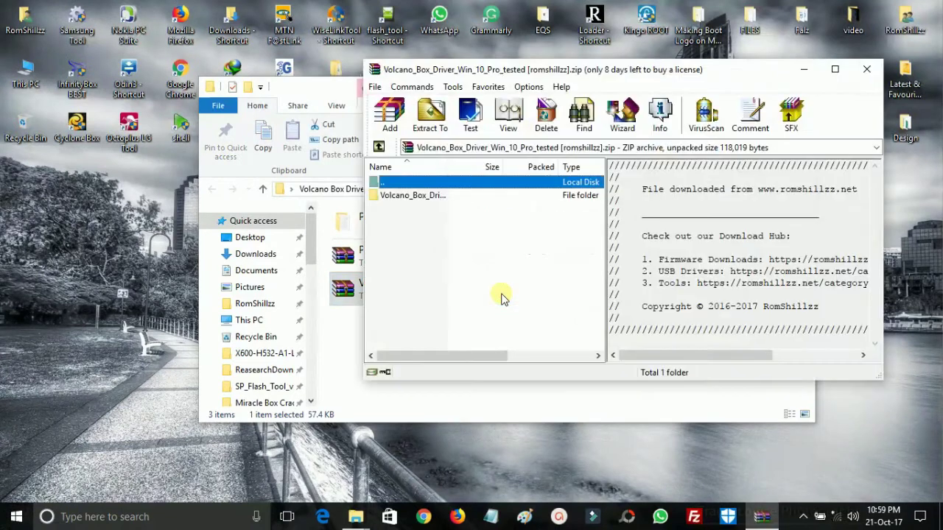
pyautogui.click(405, 198)
pyautogui.moveTo(390, 201); pyautogui.dragTo(344, 380)
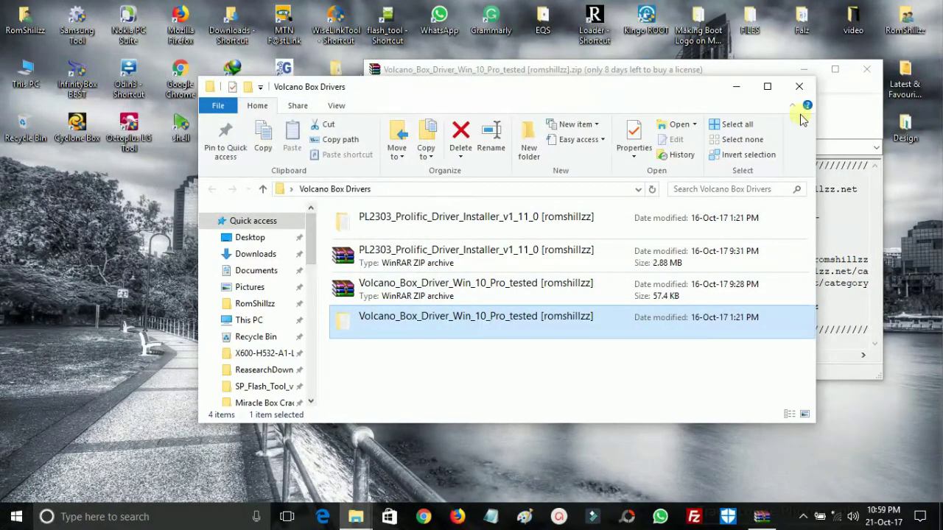
pyautogui.click(799, 86)
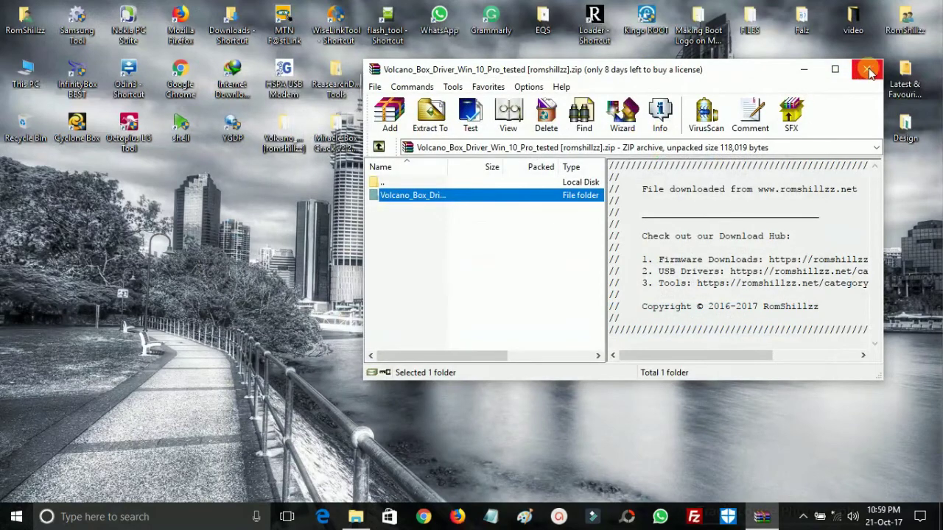
pyautogui.click(869, 70)
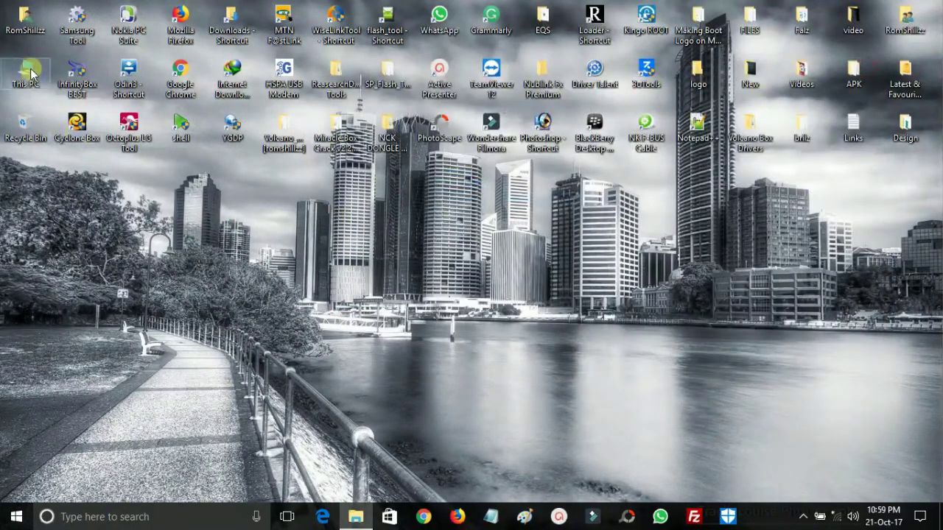
# Open Device Manager from the system properties of This PC.
pyautogui.rightClick(31, 74)
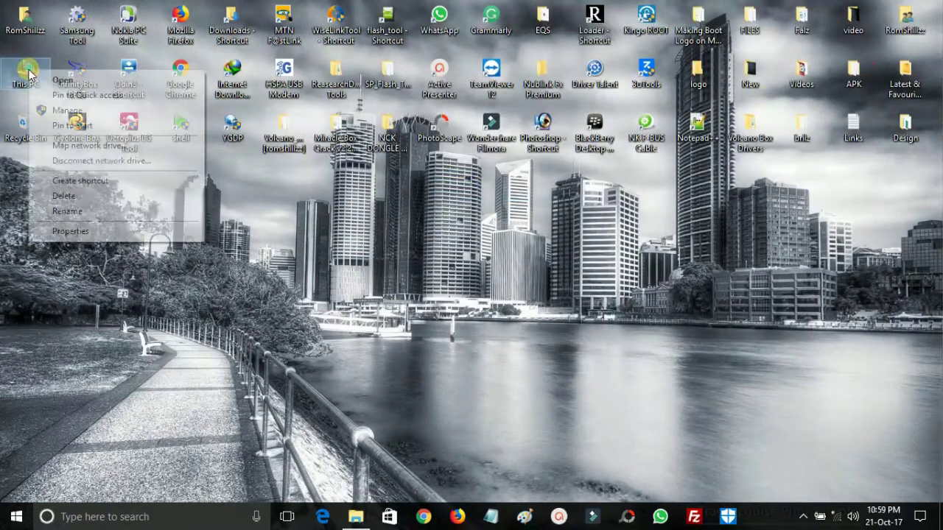
pyautogui.click(94, 230)
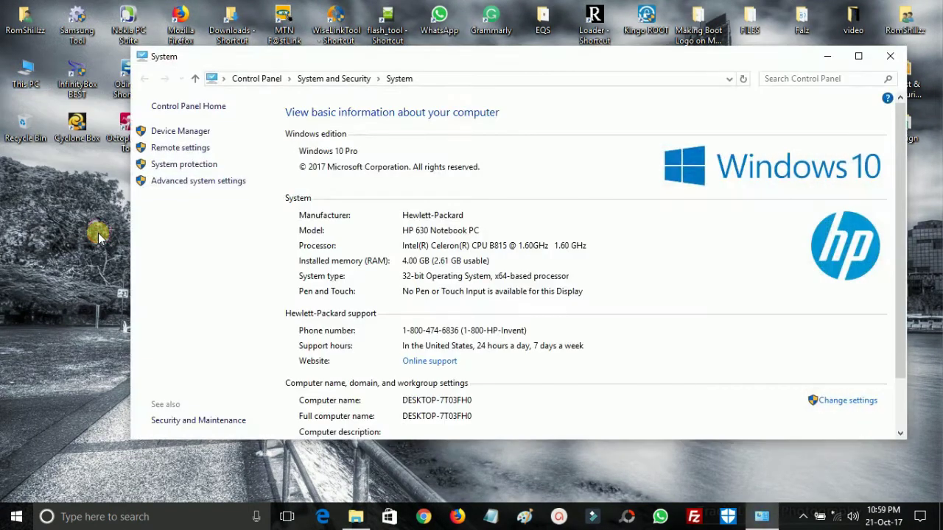
pyautogui.click(199, 133)
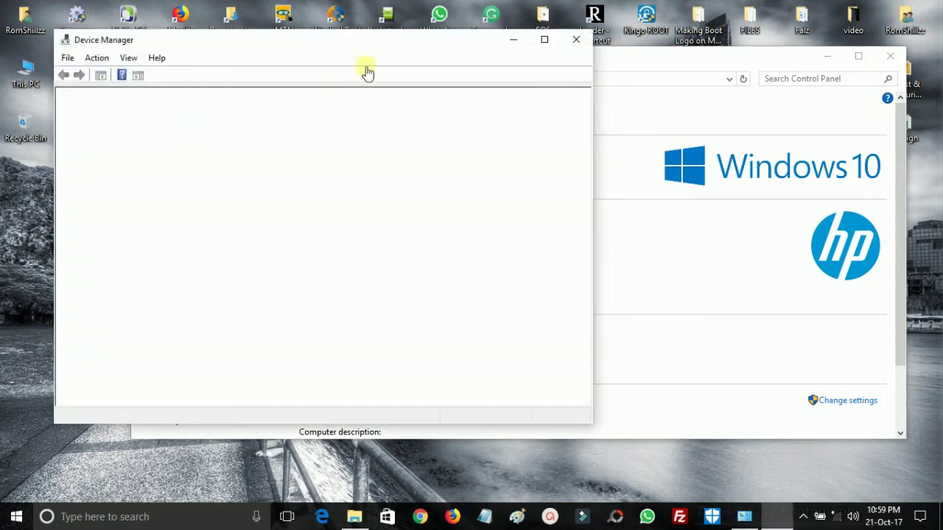
pyautogui.moveTo(420, 67); pyautogui.dragTo(420, 75)
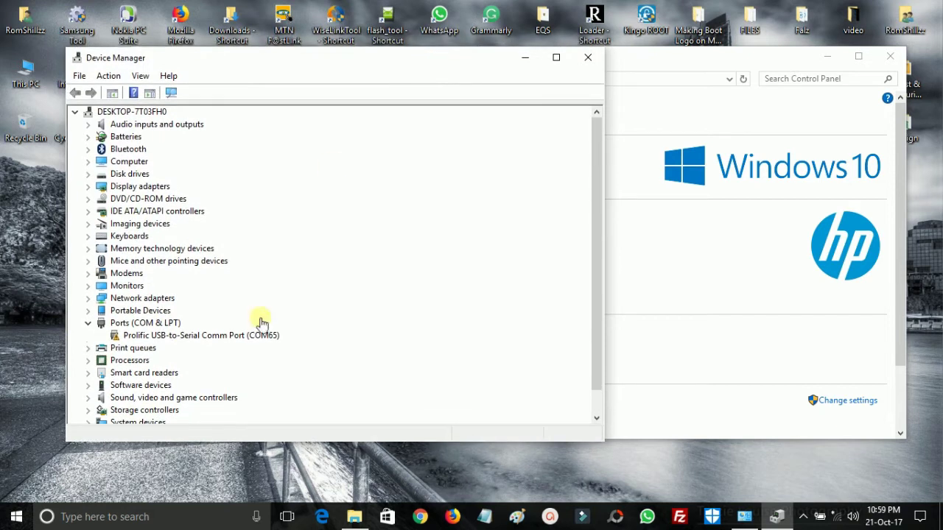
# Start a manual driver update for Prolific USB-to-Serial Comm Port (COM65), choosing to pick from the drivers available on the computer.
pyautogui.click(241, 337)
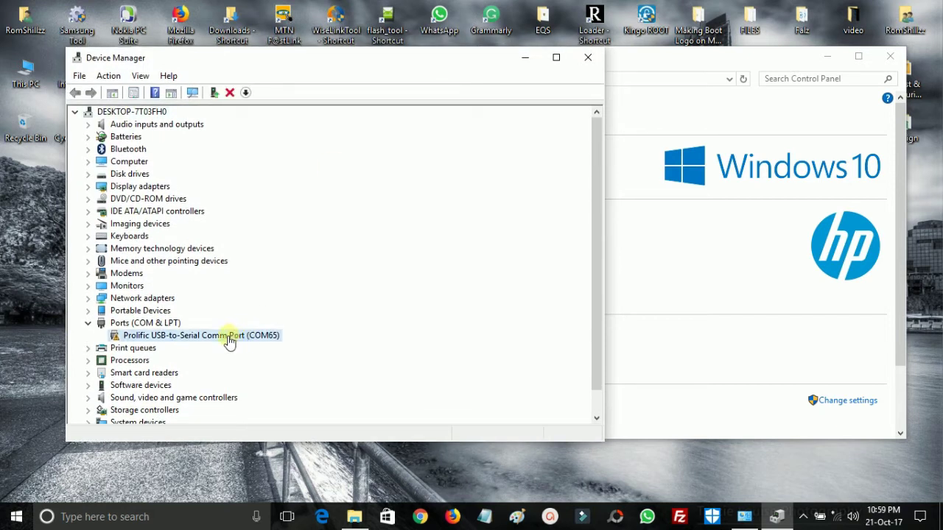
pyautogui.rightClick(232, 342)
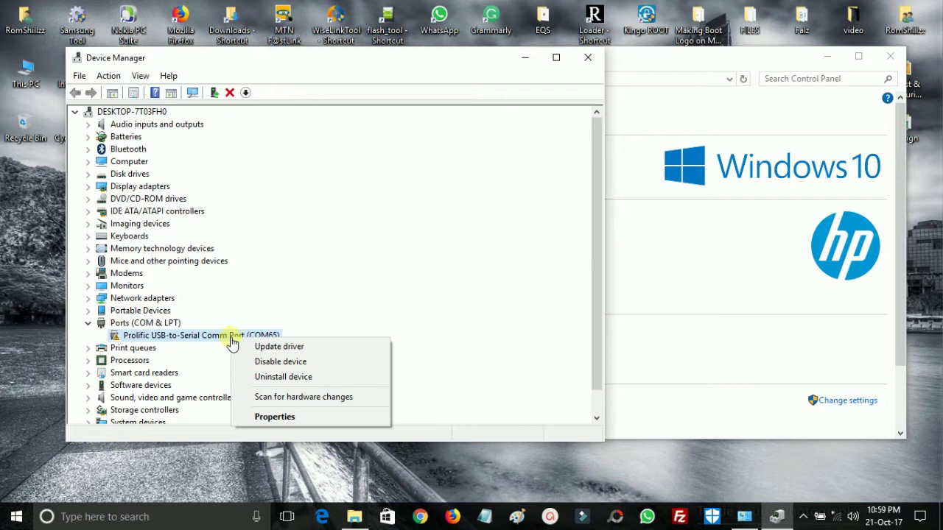
pyautogui.click(271, 349)
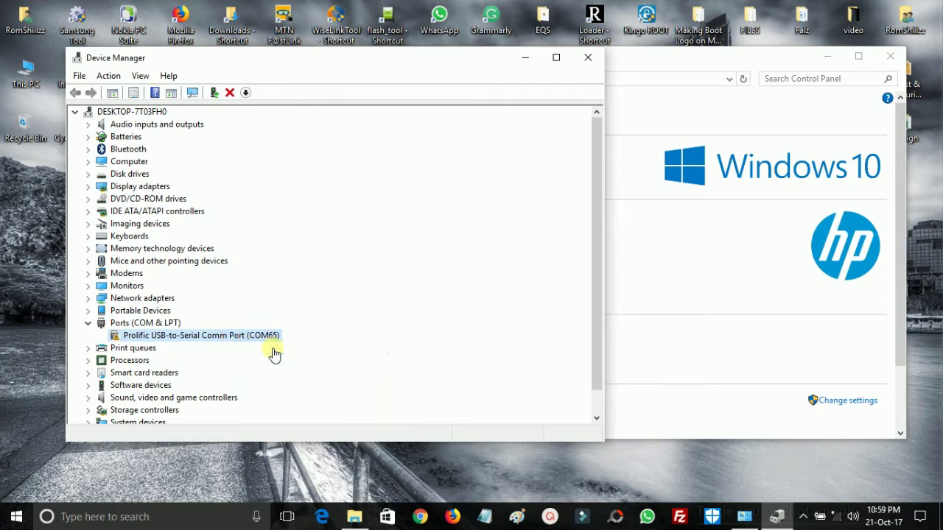
pyautogui.click(343, 289)
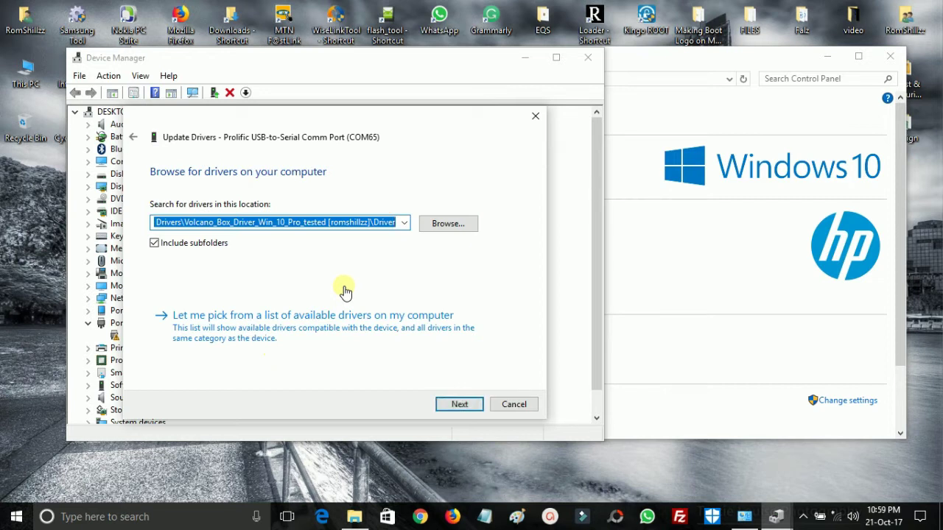
pyautogui.click(311, 331)
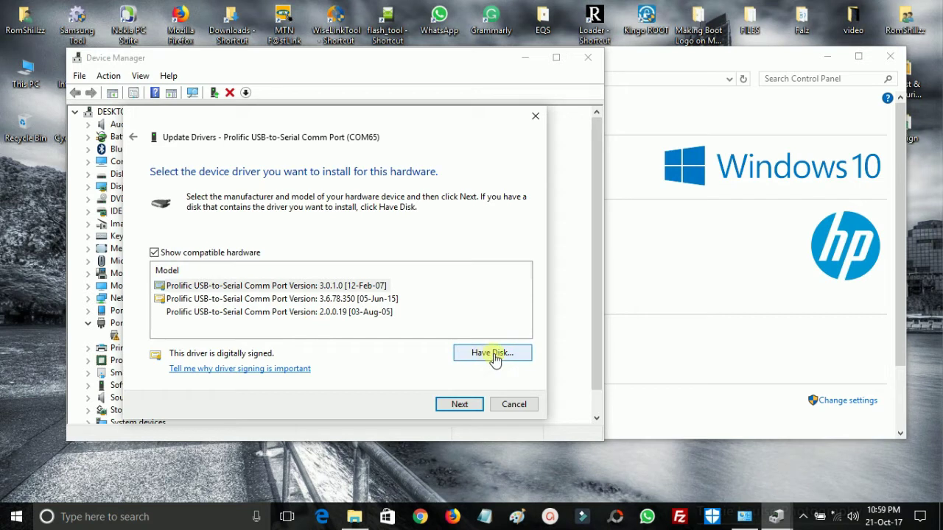
# Choose ser2pl.inf from the Driver folder of Volcano_Box_Driver_Win_10_Pro_tested in the desktop's Volcano Box Drivers folder as the disk driver source.
pyautogui.click(493, 355)
pyautogui.click(445, 333)
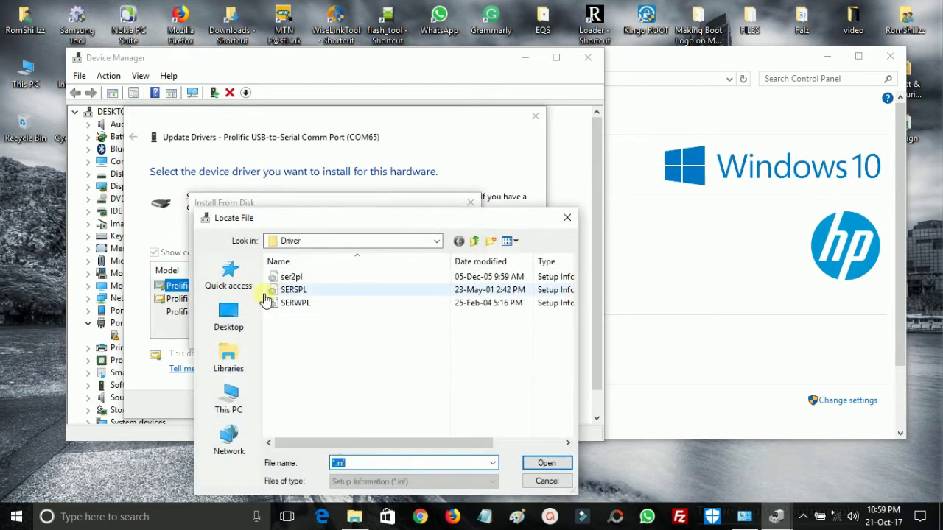
pyautogui.click(229, 315)
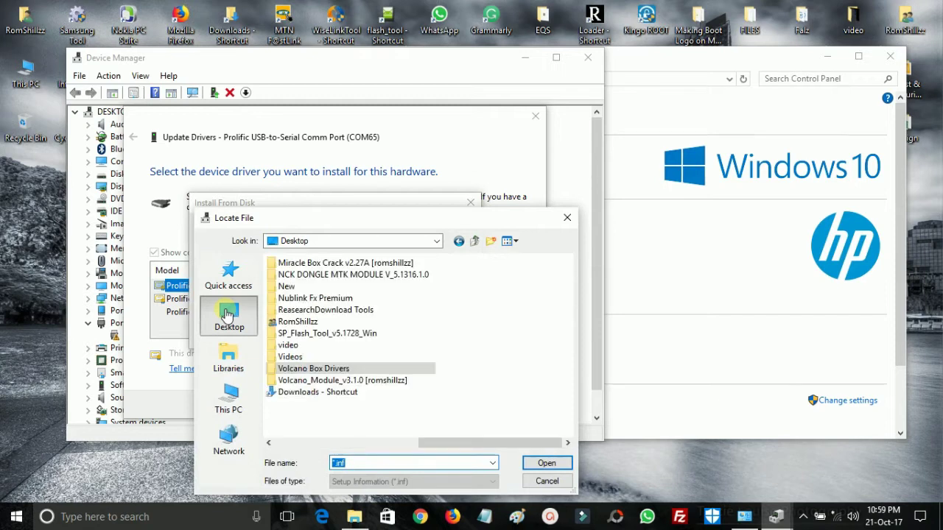
pyautogui.doubleClick(331, 370)
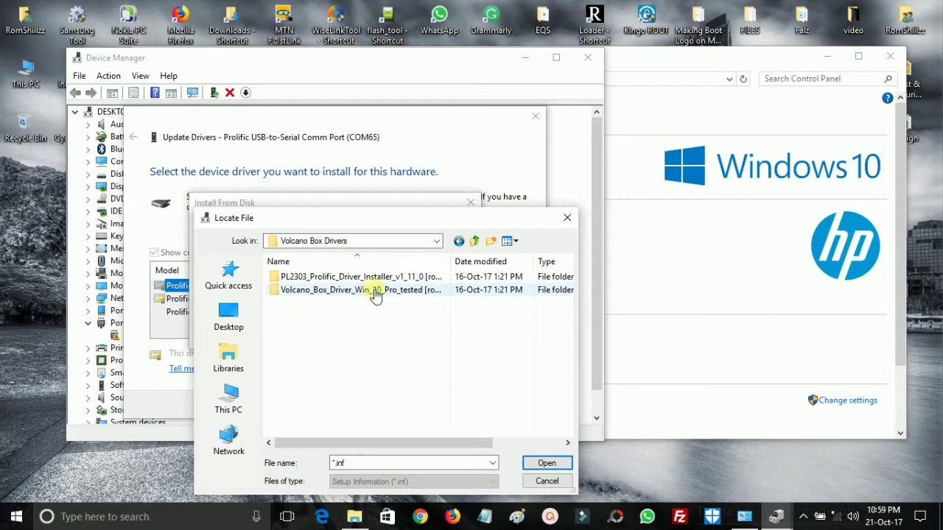
pyautogui.doubleClick(405, 291)
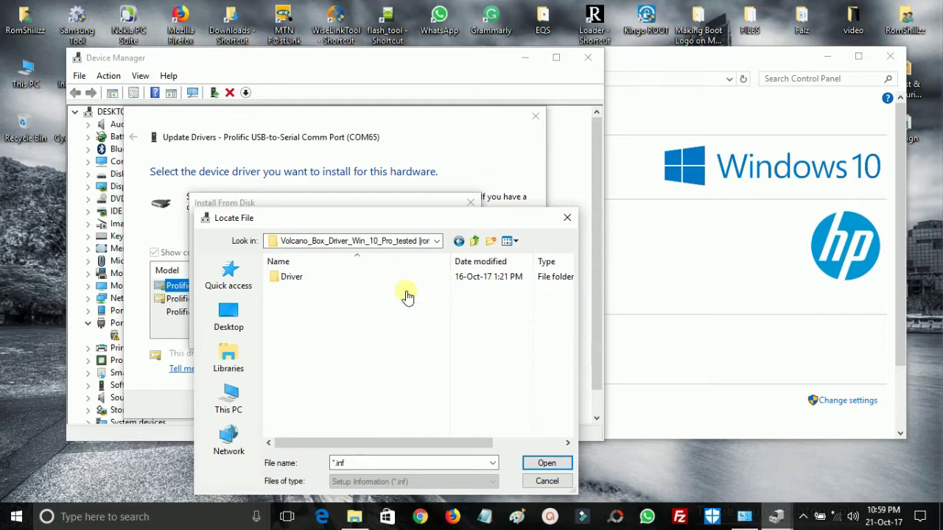
pyautogui.doubleClick(293, 280)
pyautogui.click(295, 279)
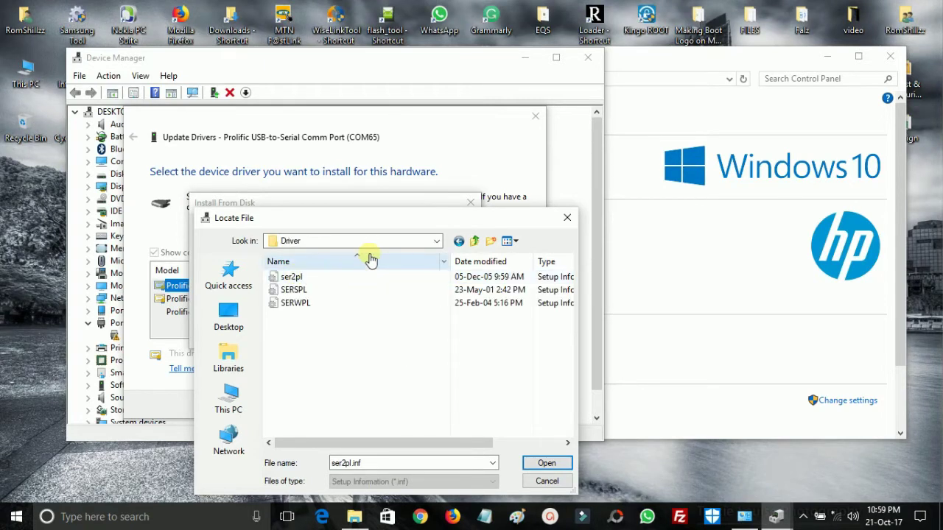
pyautogui.click(327, 278)
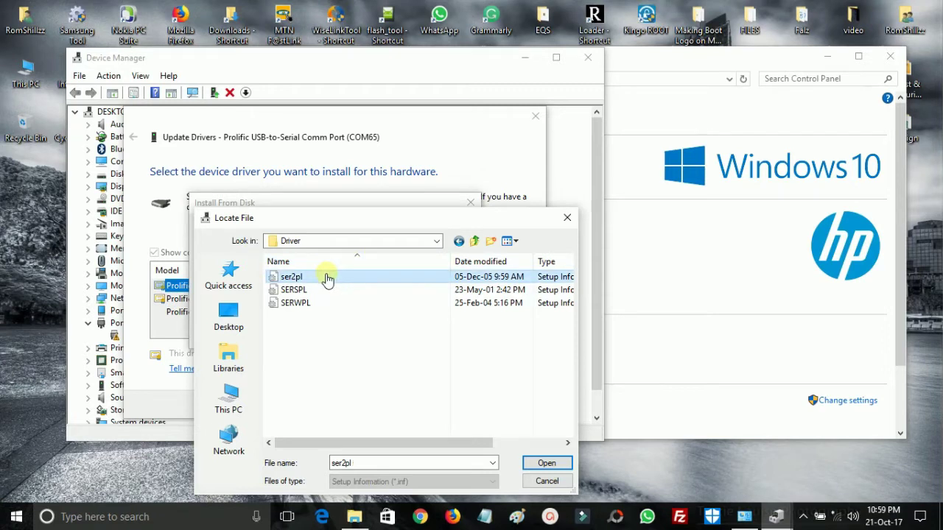
pyautogui.click(557, 462)
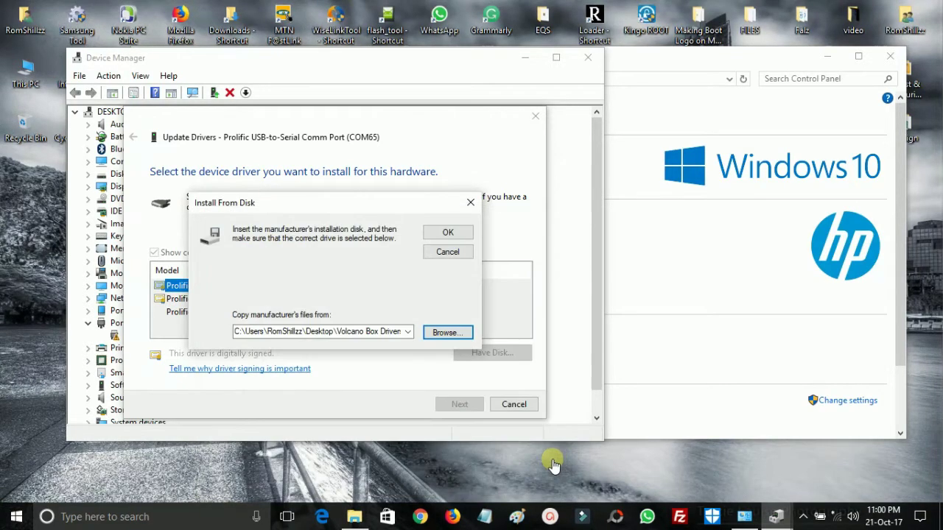
# Confirm the disk source and install the Prolific USB-to-Serial Comm Port driver anyway despite its unverified publisher.
pyautogui.click(448, 234)
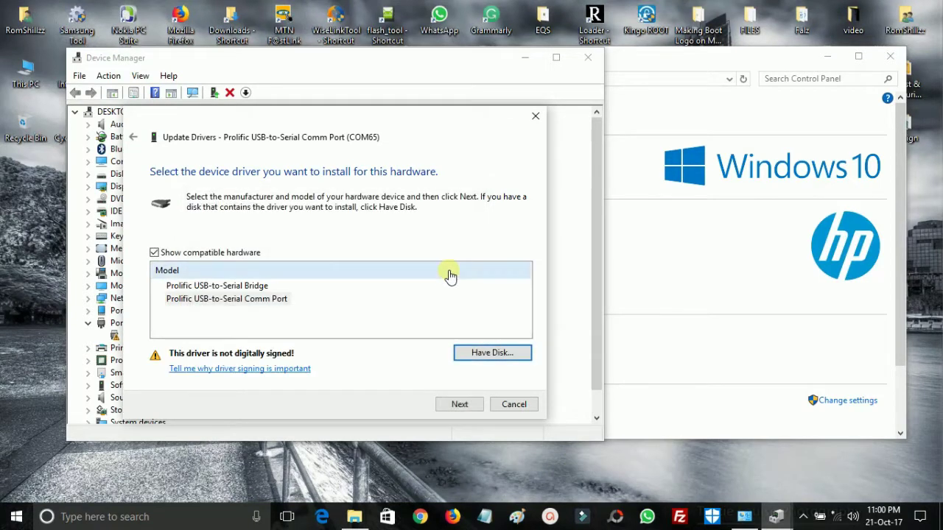
pyautogui.click(459, 404)
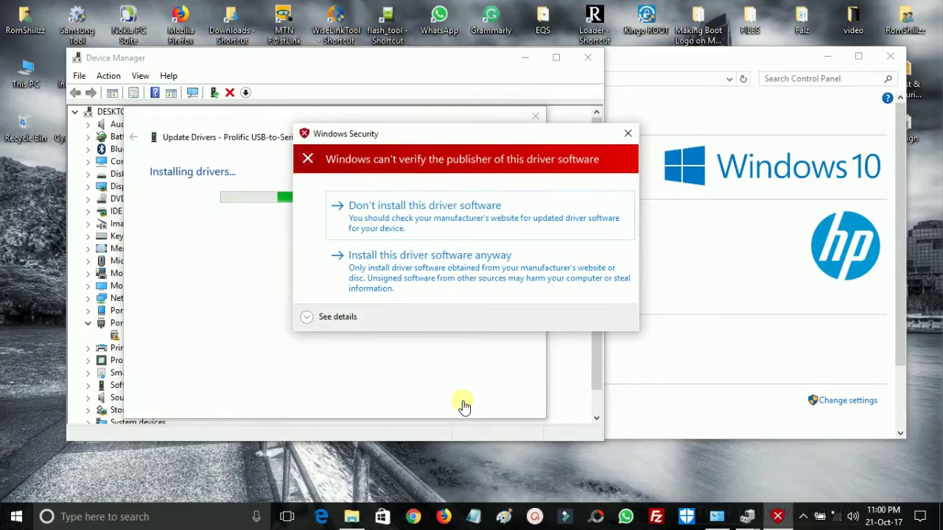
pyautogui.click(520, 288)
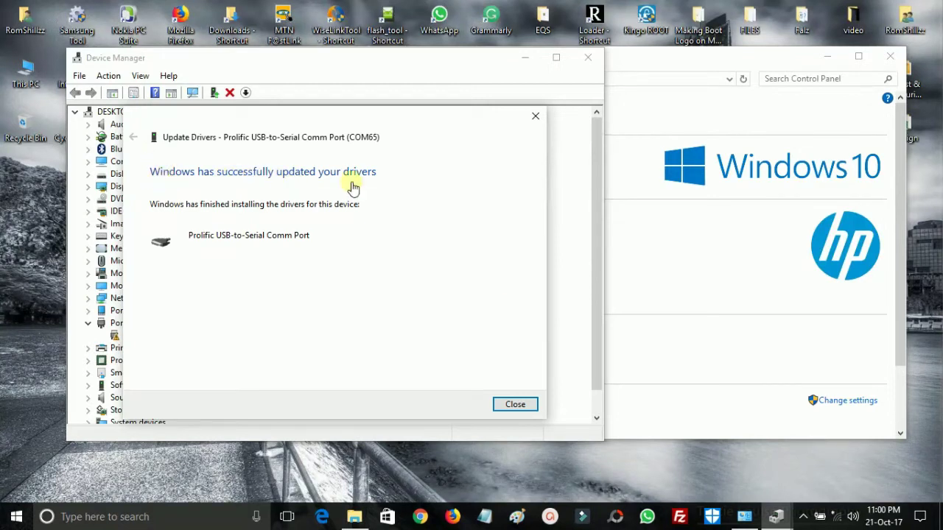
# Close the finished driver update, Device Manager and System windows, and open the desktop folder Volcano_Module_v3.1.0 [romshillzz].
pyautogui.click(516, 406)
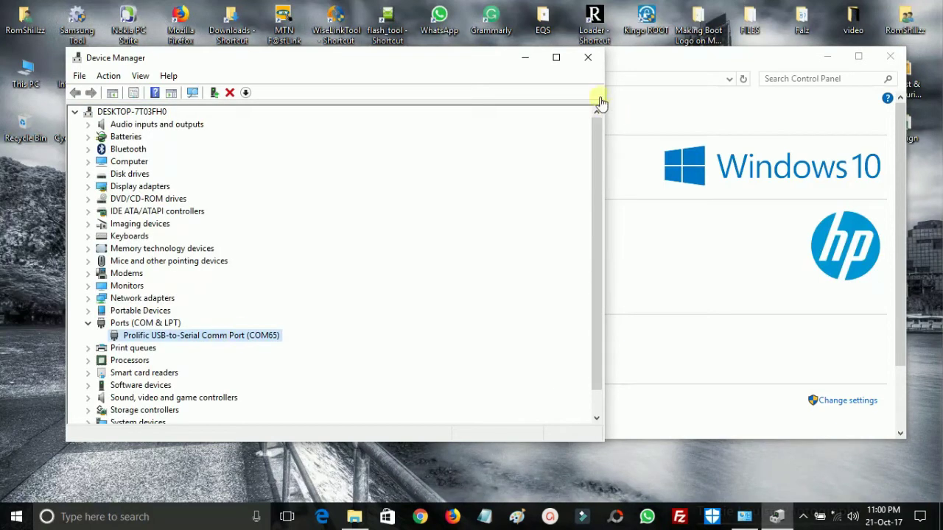
pyautogui.click(587, 59)
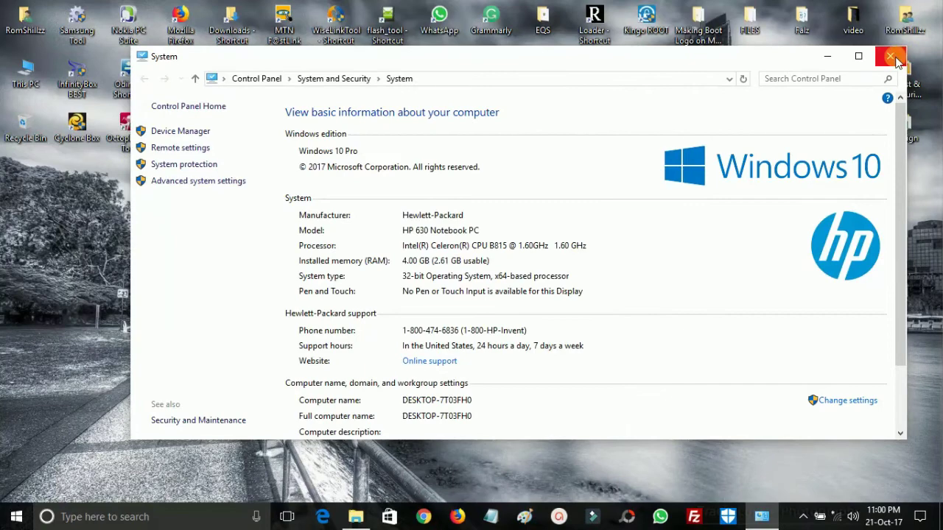
pyautogui.click(895, 62)
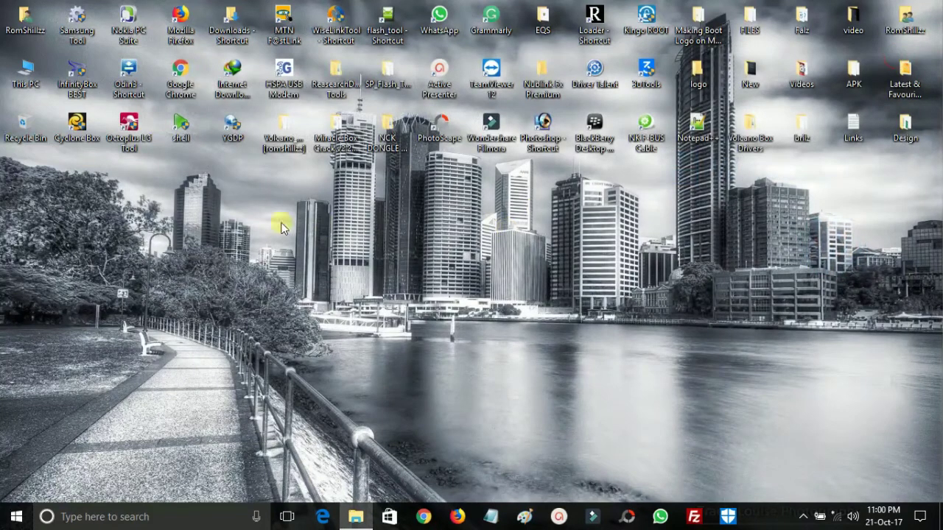
pyautogui.doubleClick(280, 136)
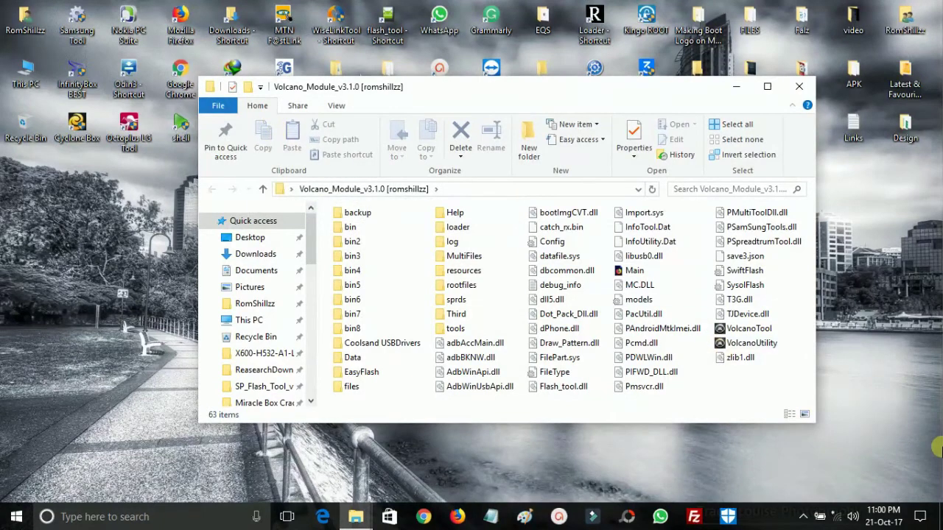
# Connect to the RomShillzz Connect Wi-Fi network with its network security key and allow the PC to be discoverable on it.
pyautogui.click(846, 515)
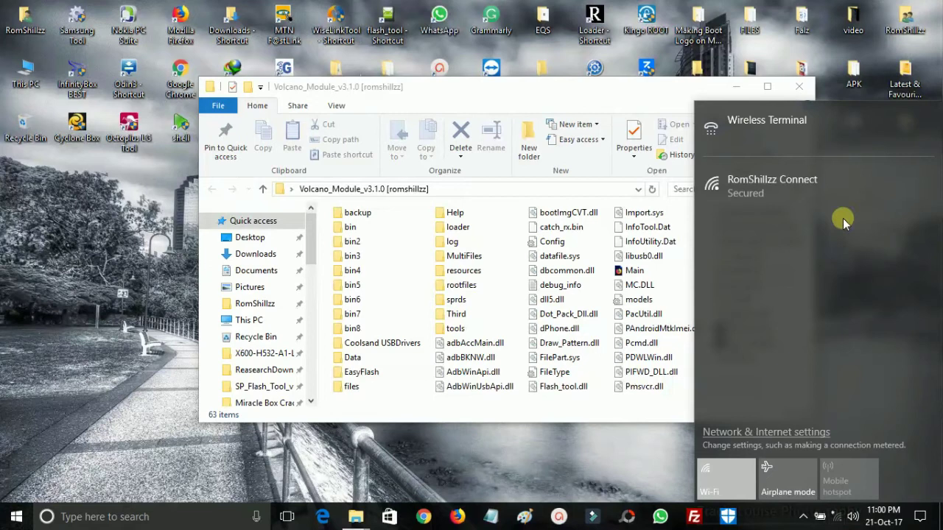
pyautogui.click(784, 194)
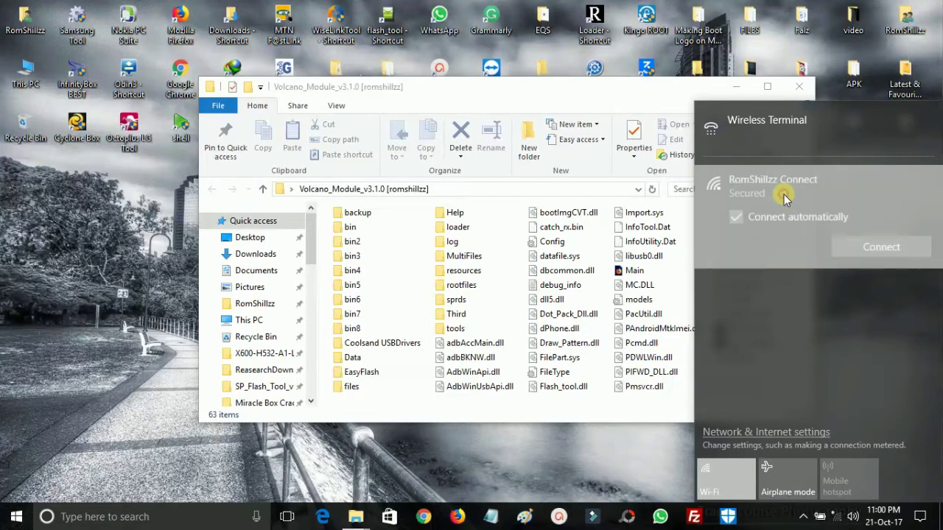
pyautogui.click(895, 247)
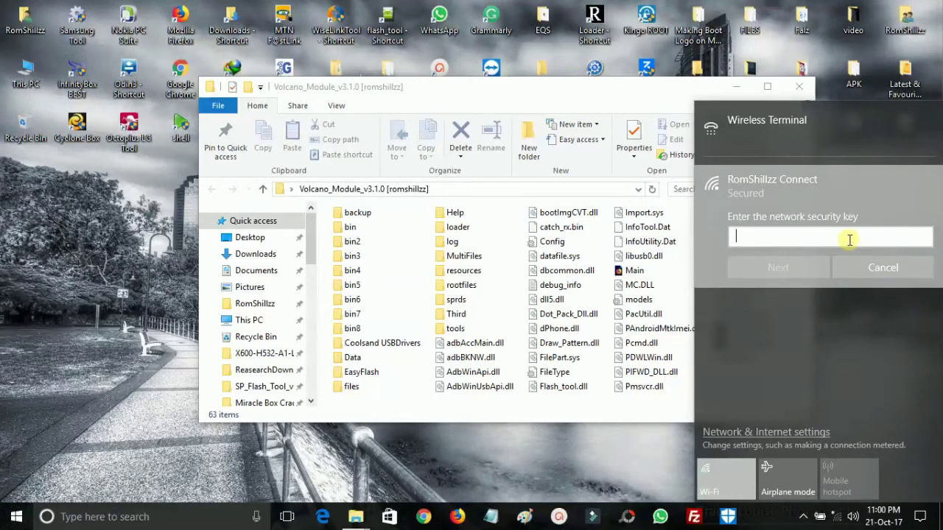
pyautogui.click(844, 236)
pyautogui.write('••')
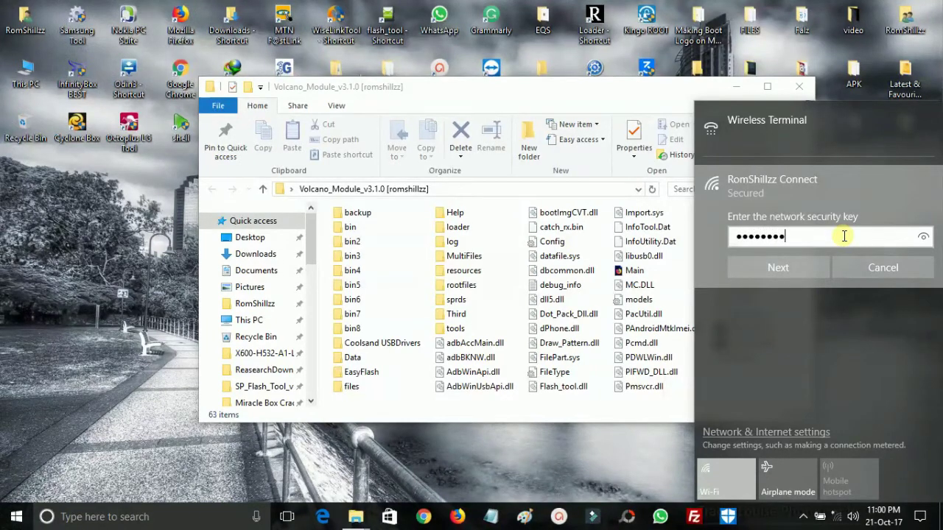
pyautogui.click(799, 268)
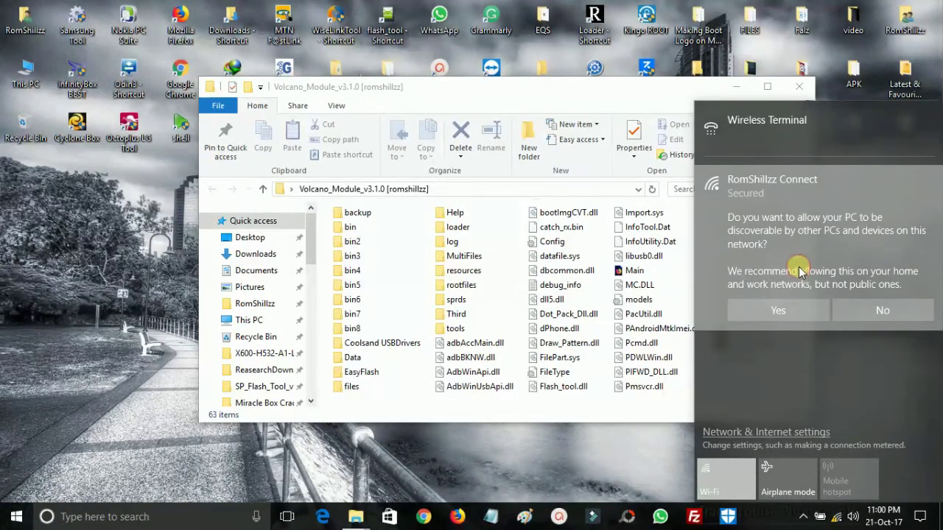
pyautogui.click(790, 312)
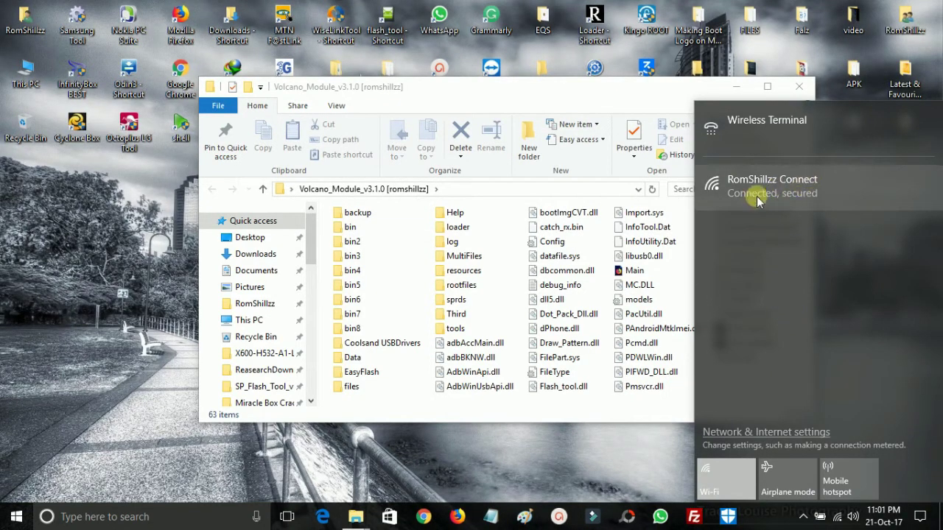
pyautogui.click(601, 467)
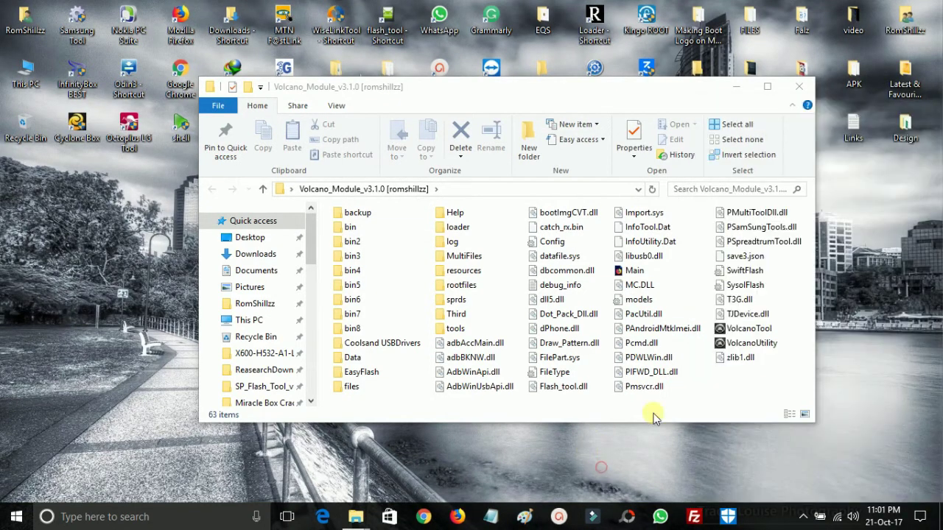
# Launch VolcanoTool from the Volcano_Module_v3.1.0 folder, closing that folder's window and moving the tool window slightly up the screen.
pyautogui.click(751, 329)
pyautogui.doubleClick(751, 329)
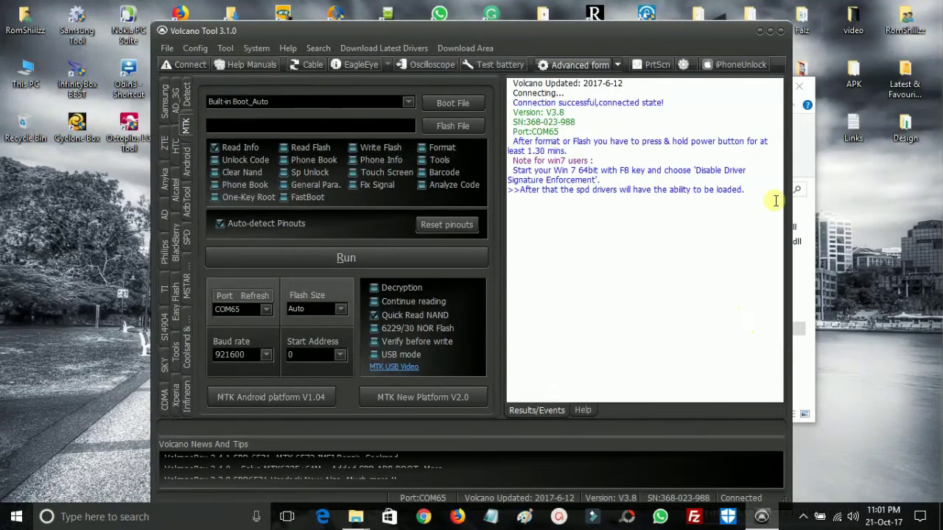
pyautogui.click(798, 86)
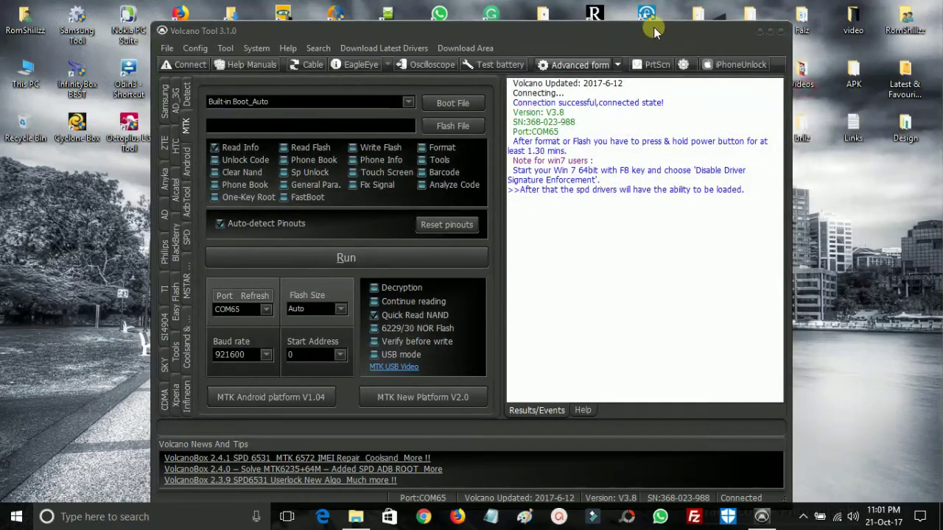
pyautogui.moveTo(654, 30); pyautogui.dragTo(660, 20)
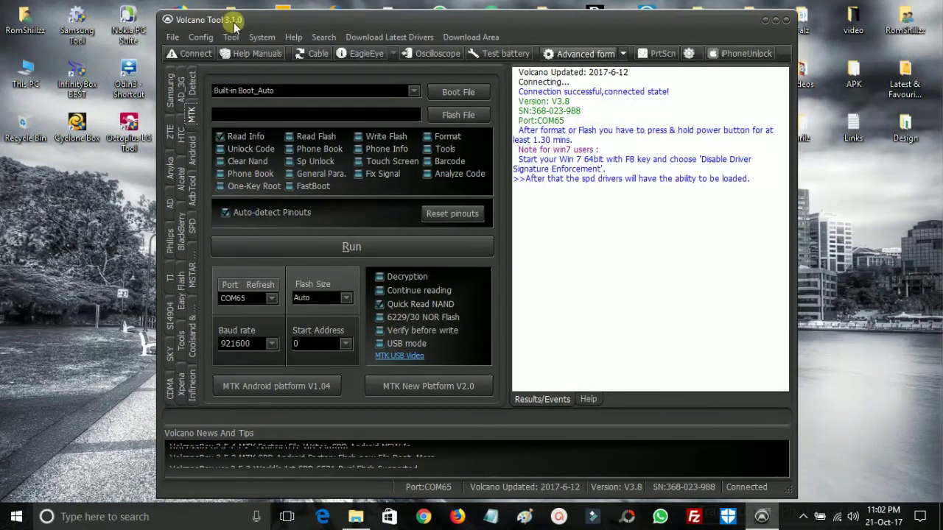